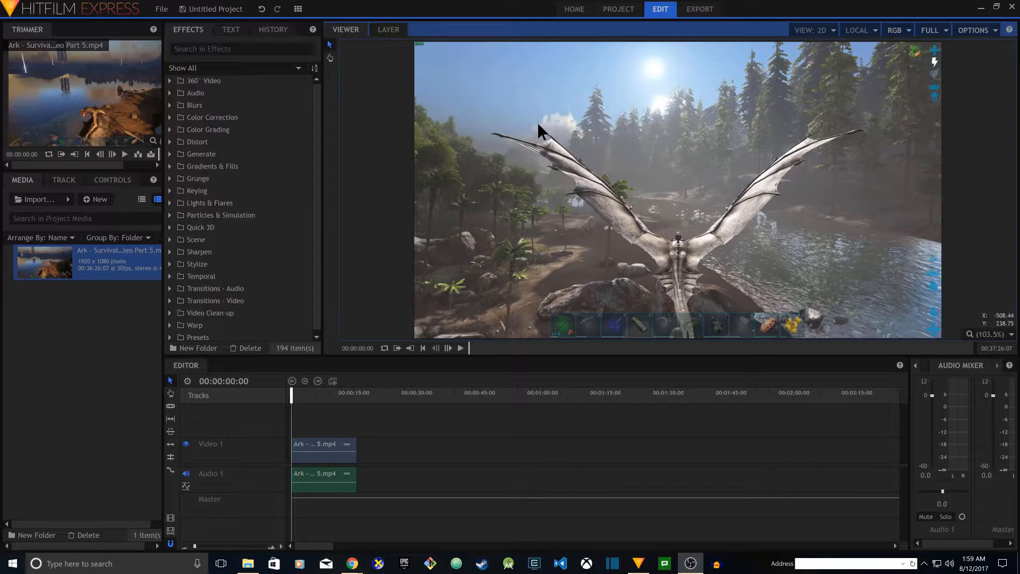
# Make a composite shot named Blur Chat Box from the timeline clip, using Editor Sequence properties and moving effects and transforms with the clip.
pyautogui.click(298, 396)
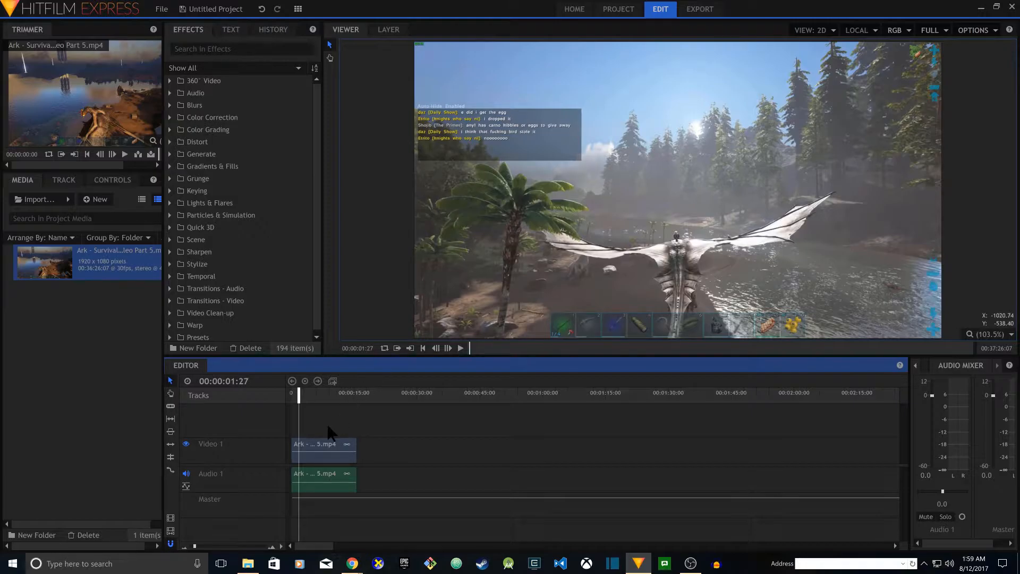
pyautogui.click(327, 447)
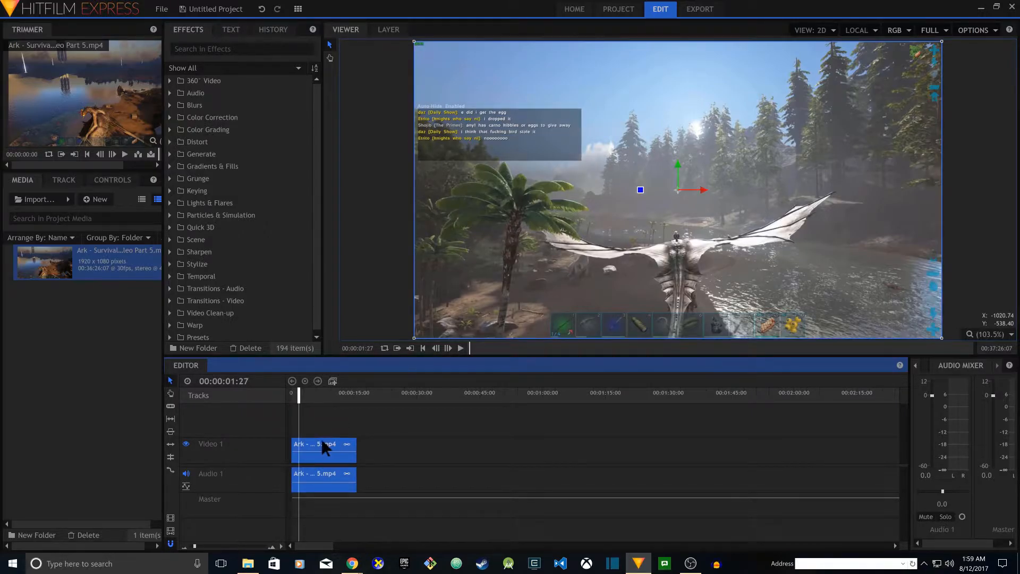
pyautogui.click(332, 381)
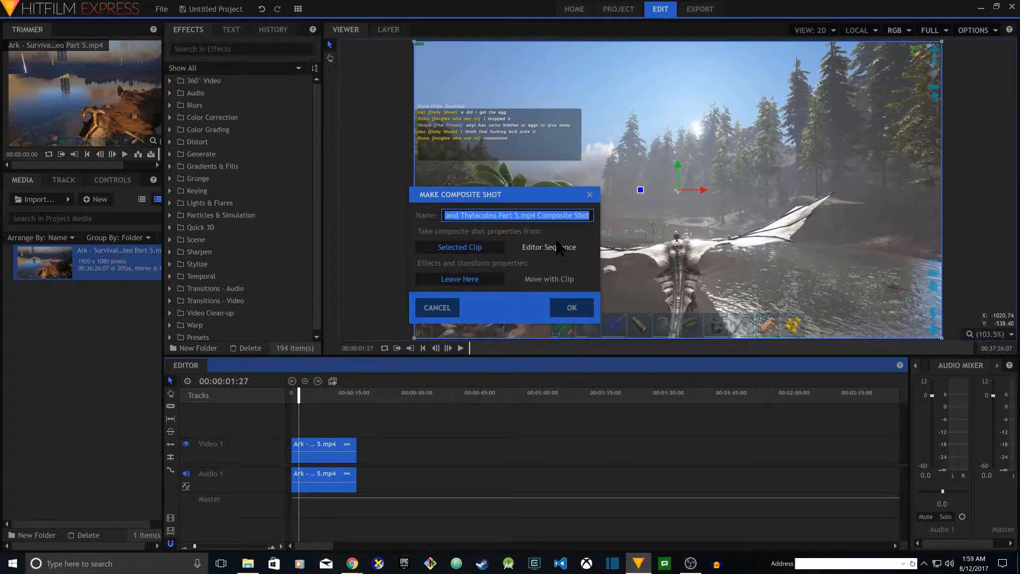
pyautogui.write('Blur Chat Box')
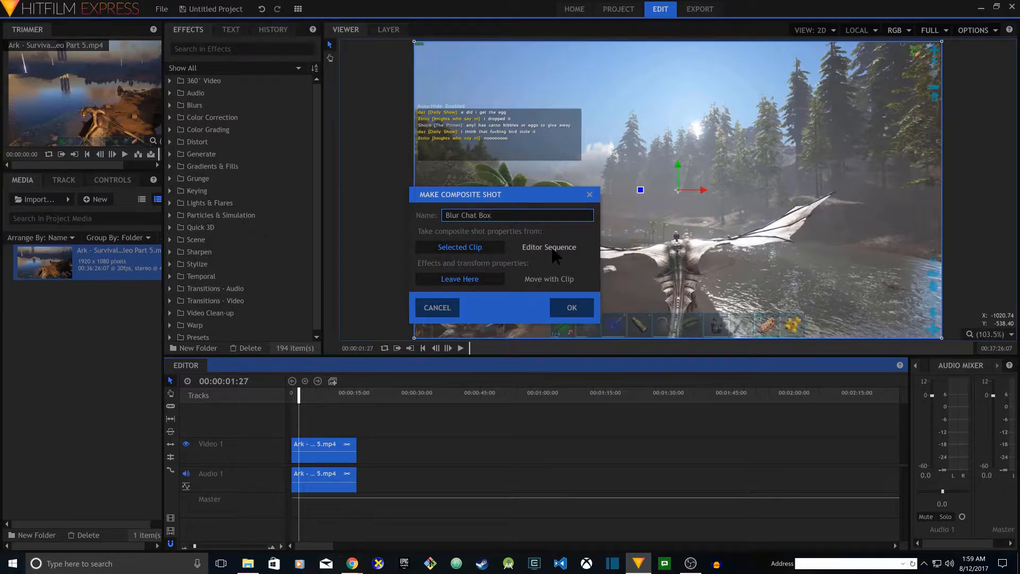
pyautogui.click(552, 250)
pyautogui.click(542, 281)
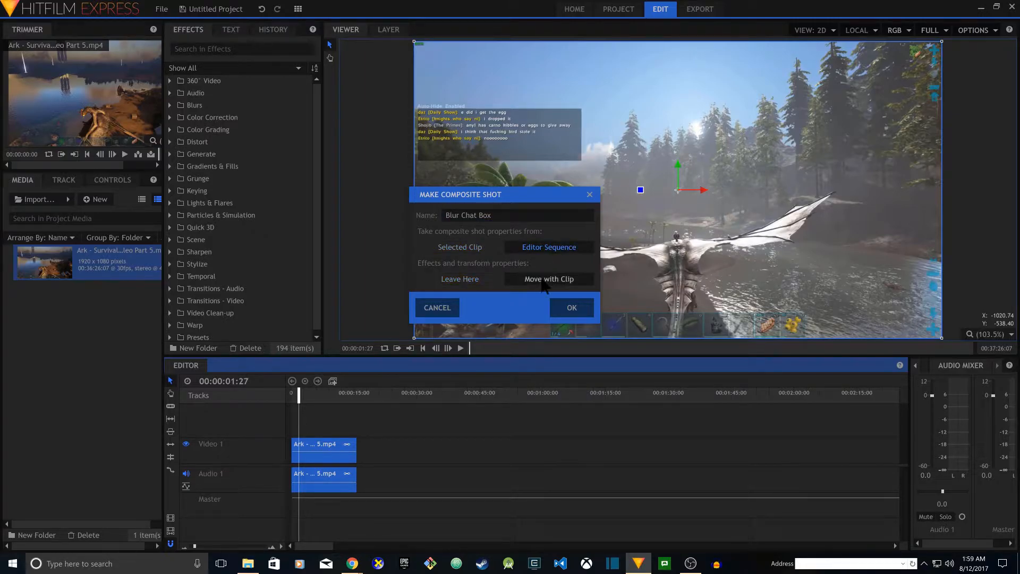
pyautogui.click(568, 304)
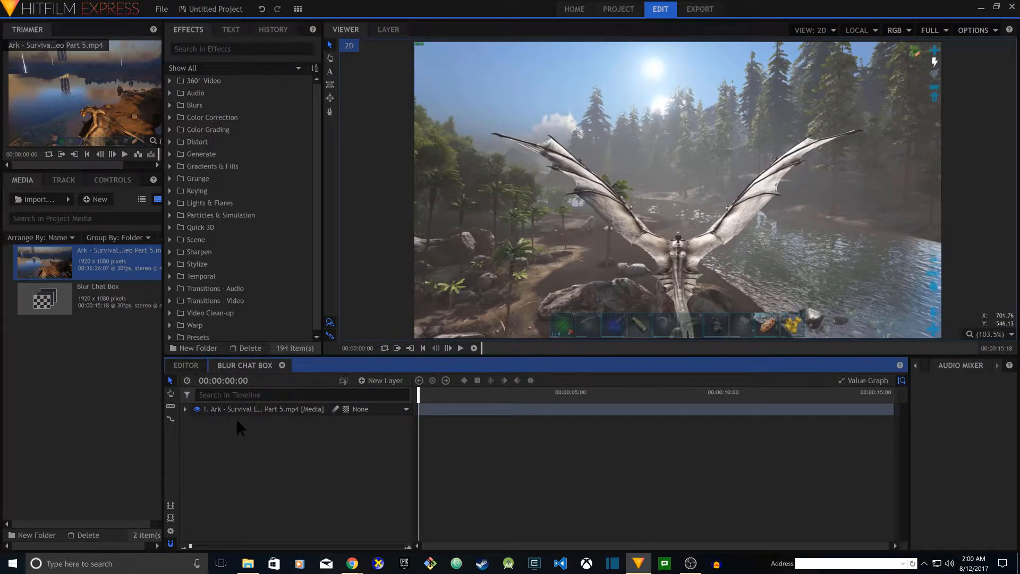
# Add a Grade layer above the video layer, then shrink it and position it over the chat area in the frame's upper-left part.
pyautogui.click(245, 413)
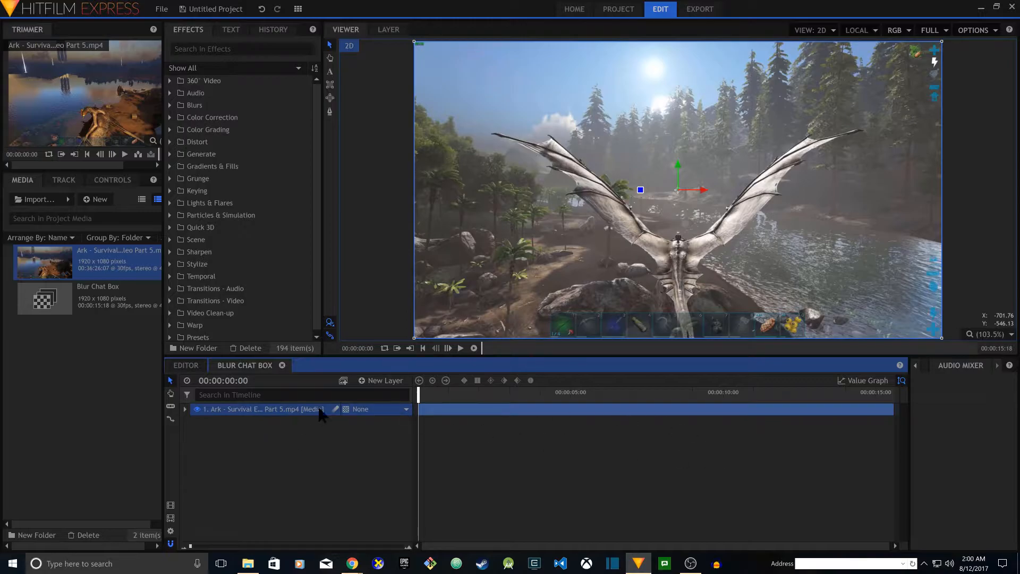
pyautogui.click(381, 380)
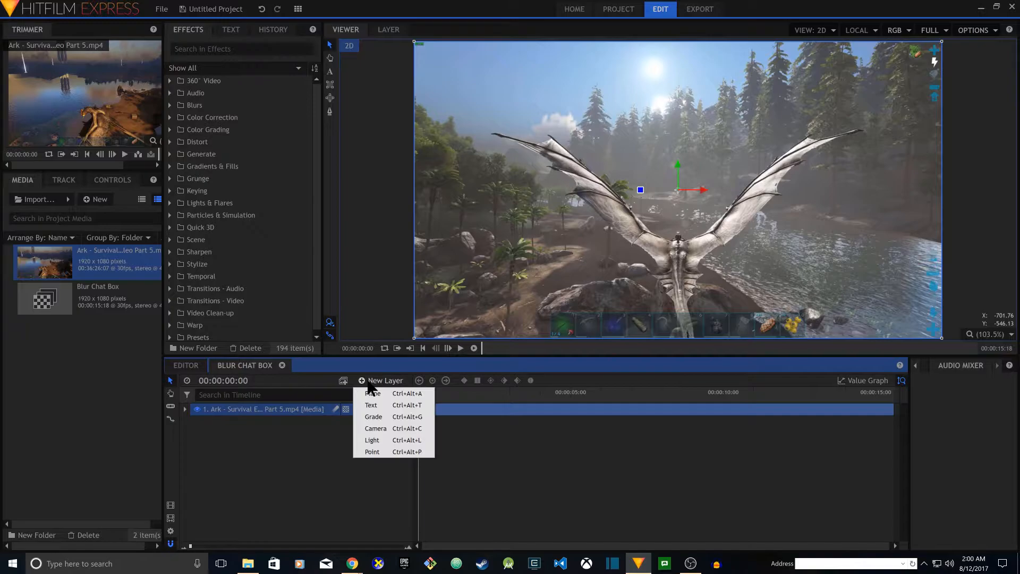
pyautogui.click(376, 418)
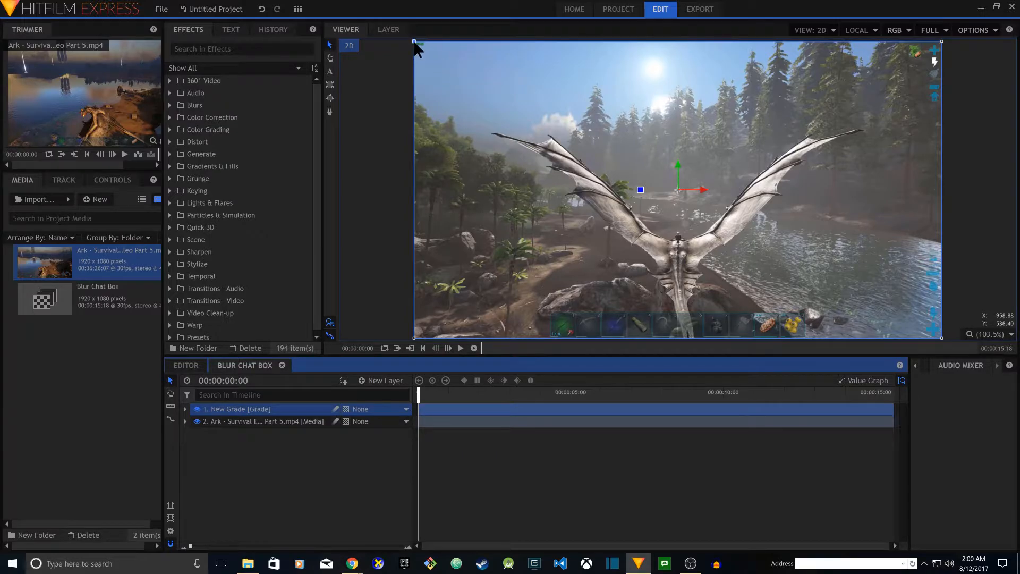
pyautogui.moveTo(414, 43); pyautogui.dragTo(575, 143)
pyautogui.moveTo(674, 199); pyautogui.dragTo(512, 149)
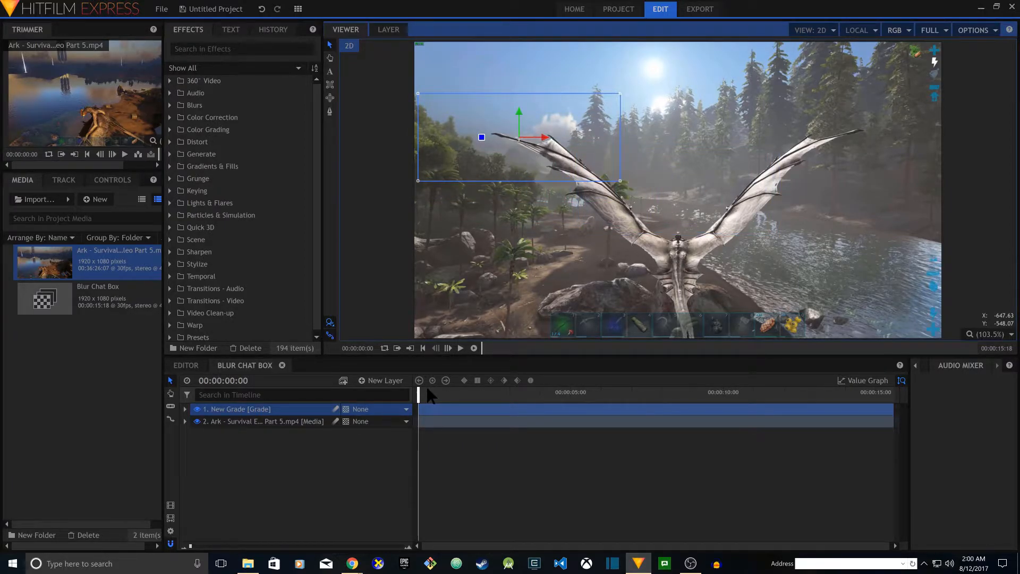
# Search the opening second frame by frame for the first frame in which the chat box appears.
pyautogui.click(439, 391)
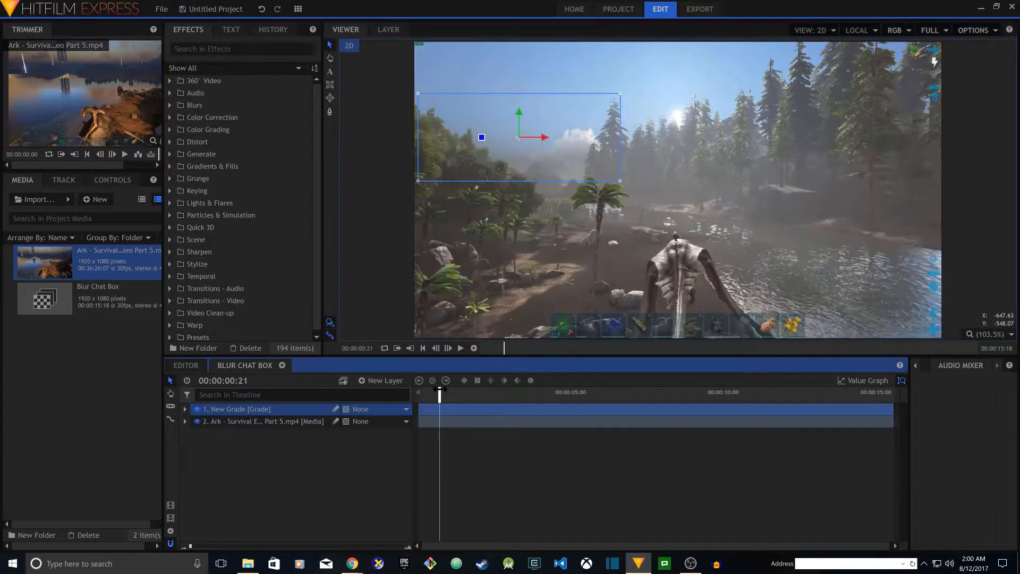
pyautogui.click(462, 394)
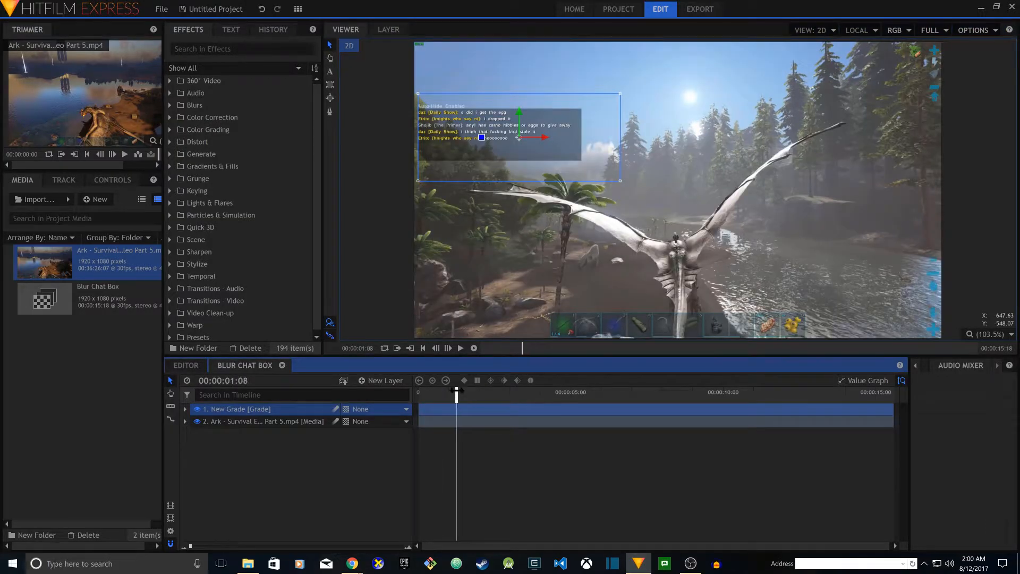
pyautogui.click(457, 391)
pyautogui.click(451, 391)
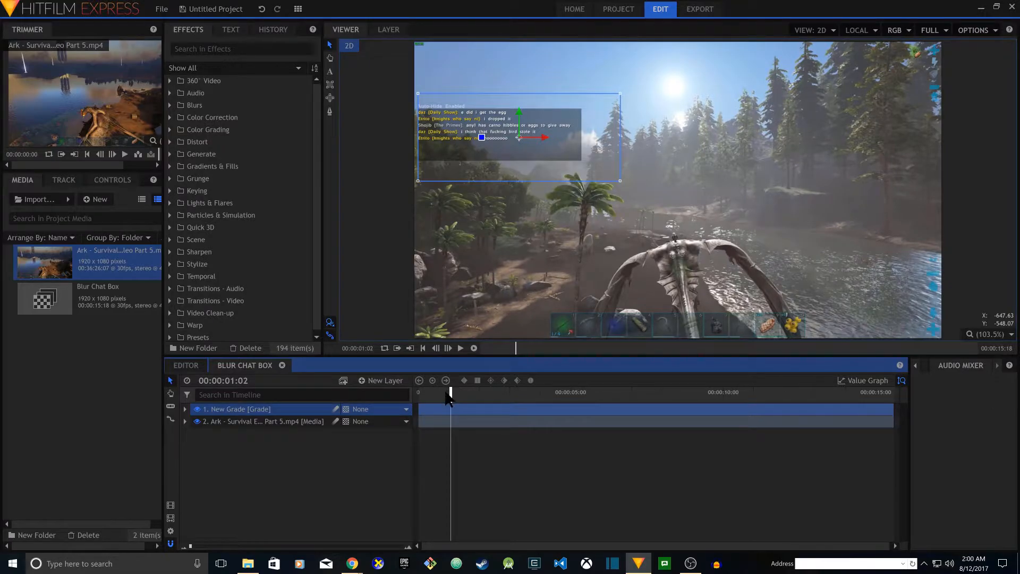
pyautogui.click(445, 391)
pyautogui.click(439, 393)
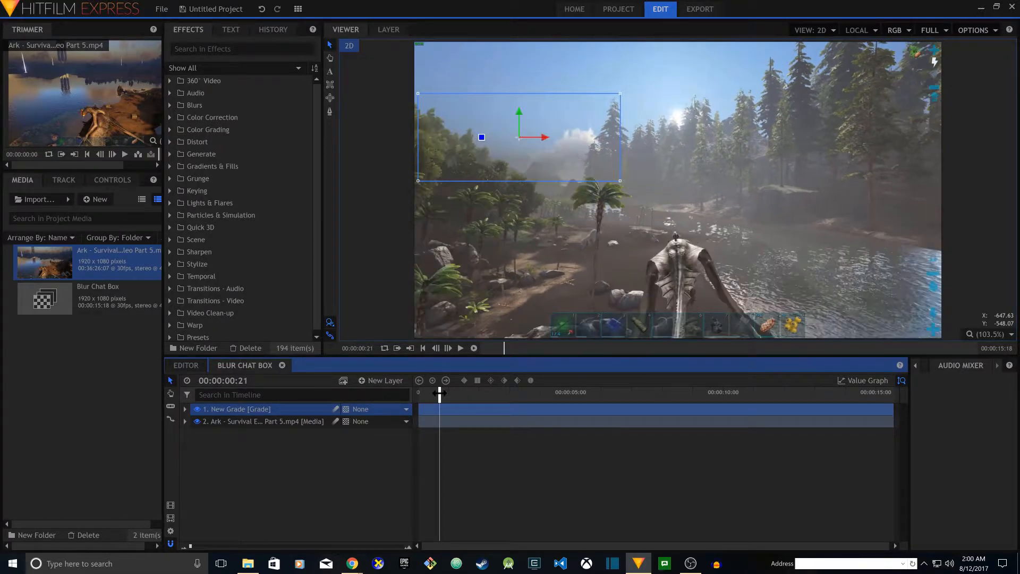
pyautogui.click(448, 348)
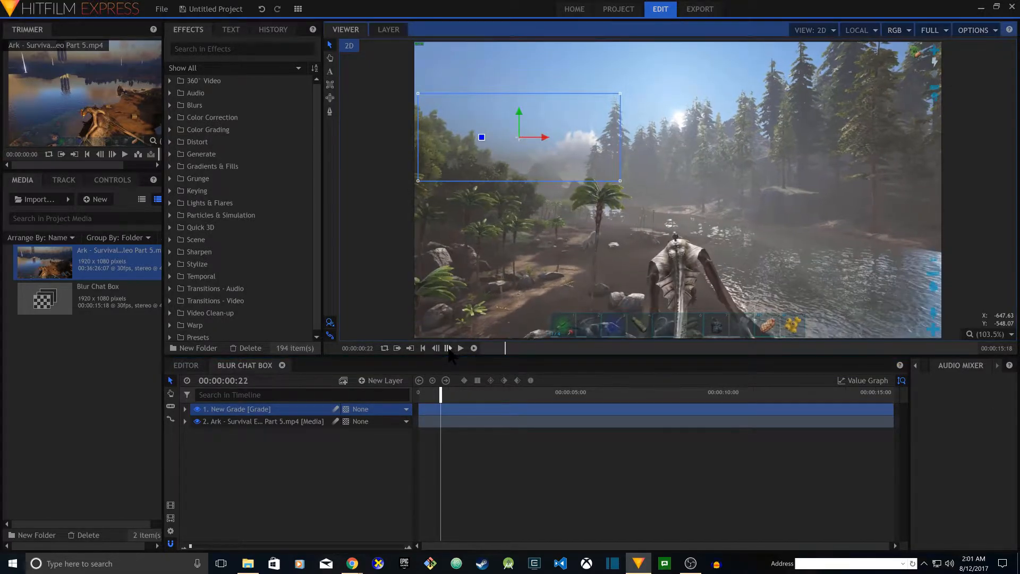
pyautogui.click(448, 348)
pyautogui.click(448, 347)
pyautogui.click(447, 348)
pyautogui.click(448, 348)
pyautogui.click(447, 348)
pyautogui.click(447, 348)
pyautogui.click(435, 348)
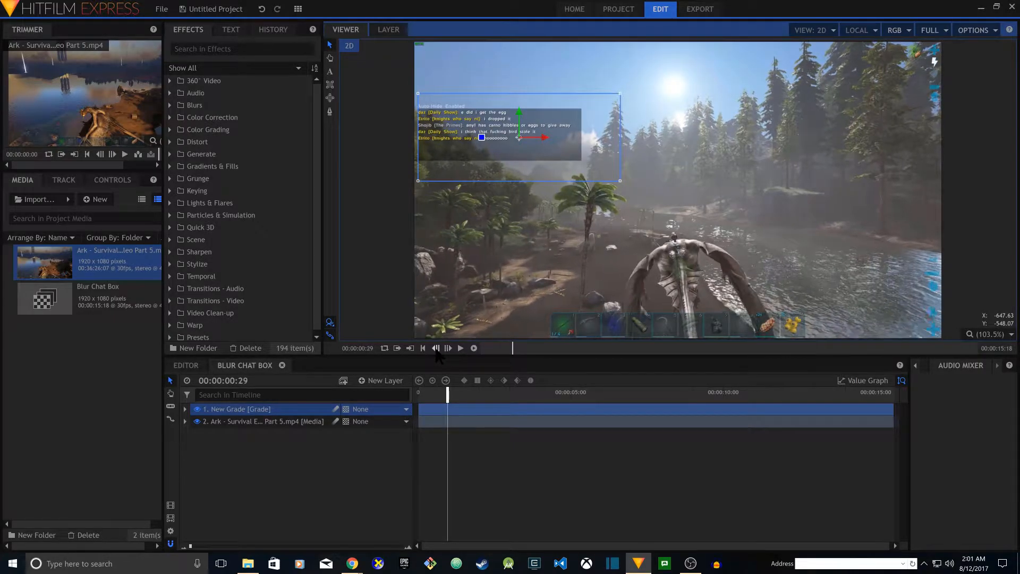
pyautogui.click(435, 348)
pyautogui.click(435, 348)
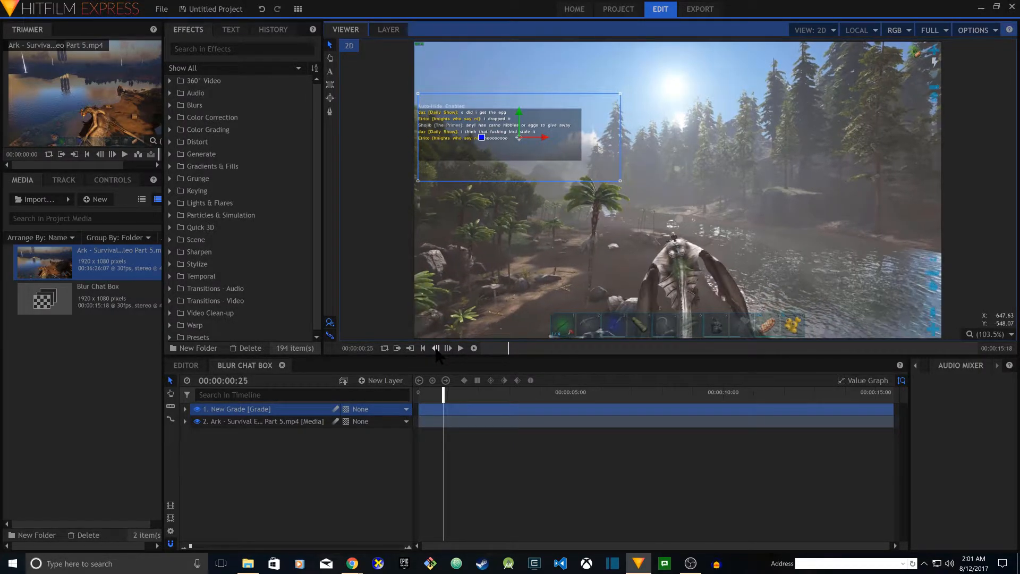
pyautogui.click(435, 348)
pyautogui.click(448, 348)
# Resize the grade layer to fit tightly around the chat box and trim its start to 00:00:00:25.
pyautogui.moveTo(620, 180); pyautogui.dragTo(515, 136)
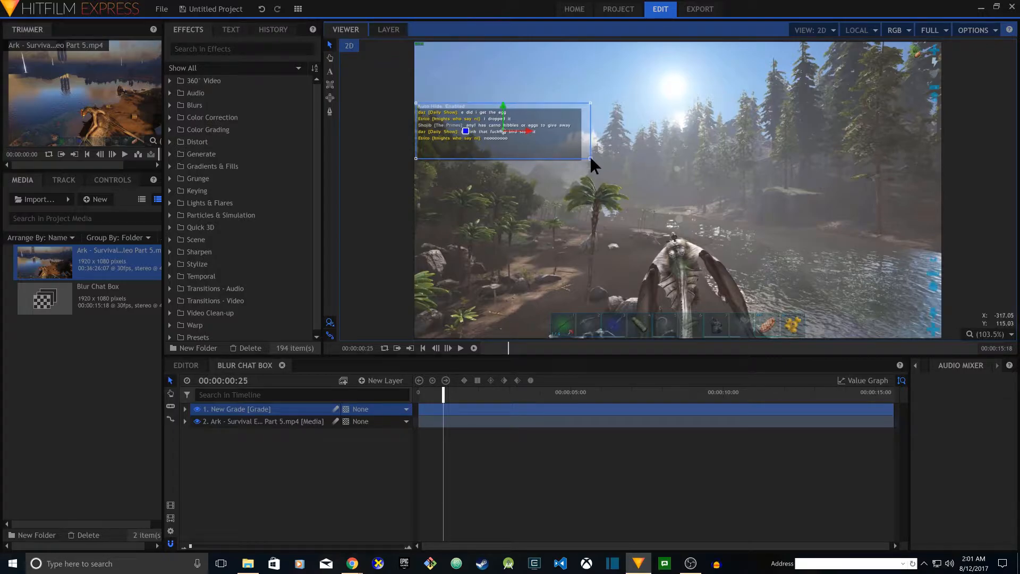
pyautogui.moveTo(591, 158); pyautogui.dragTo(583, 160)
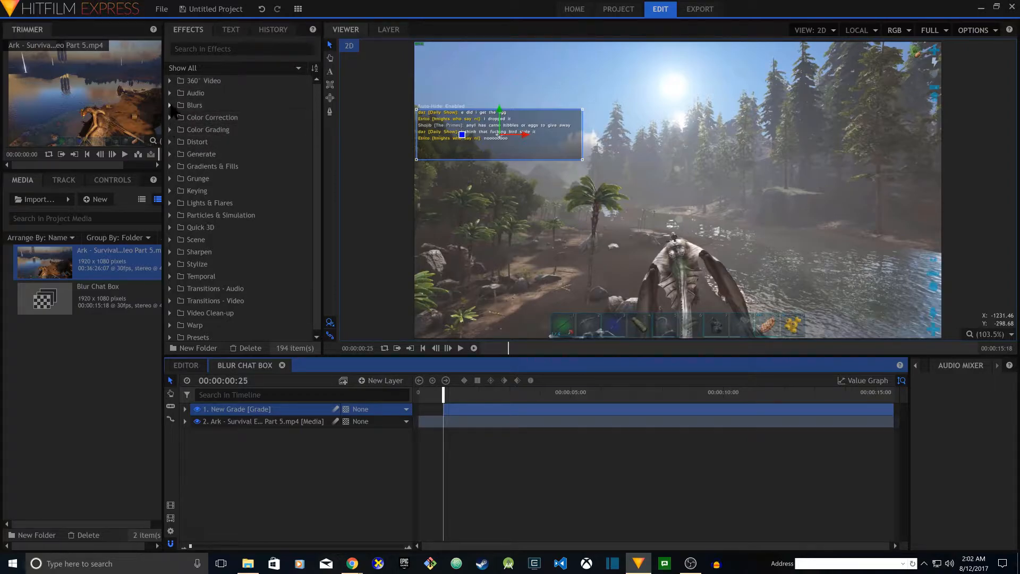
# Apply the Mosaic effect from the Distort category to the grade layer and expand its settings.
pyautogui.click(170, 106)
pyautogui.click(170, 106)
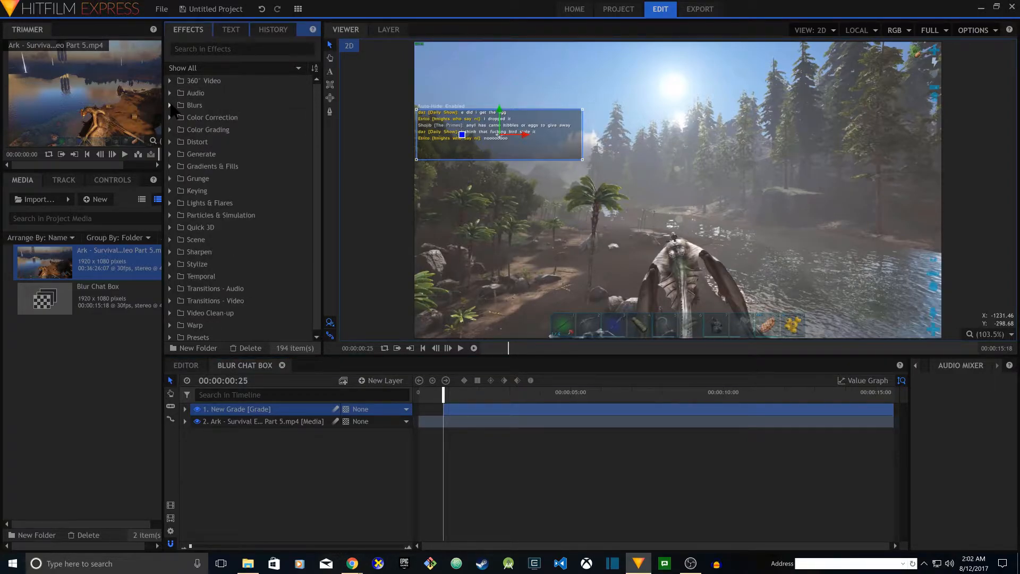
pyautogui.click(170, 106)
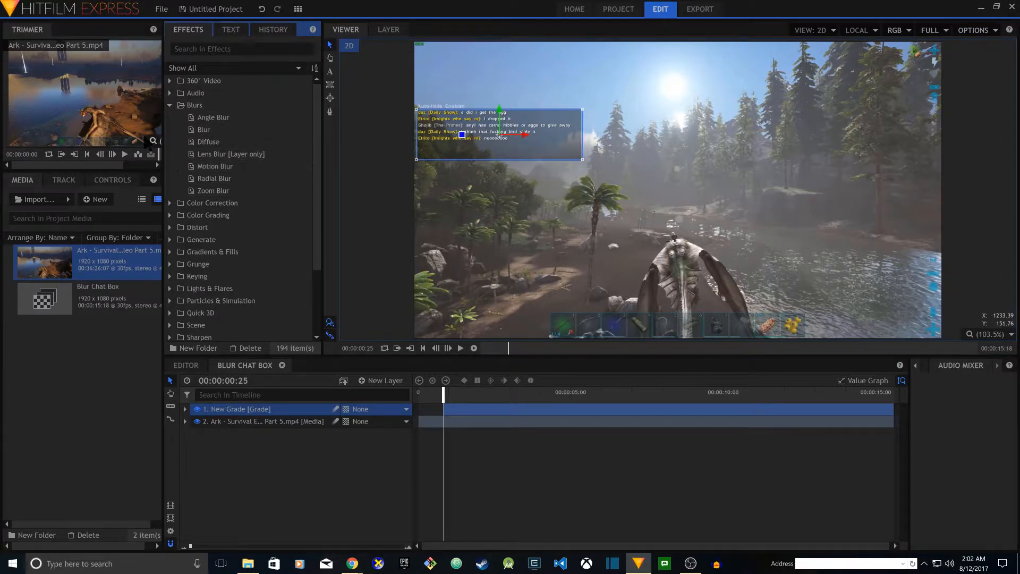
pyautogui.click(170, 106)
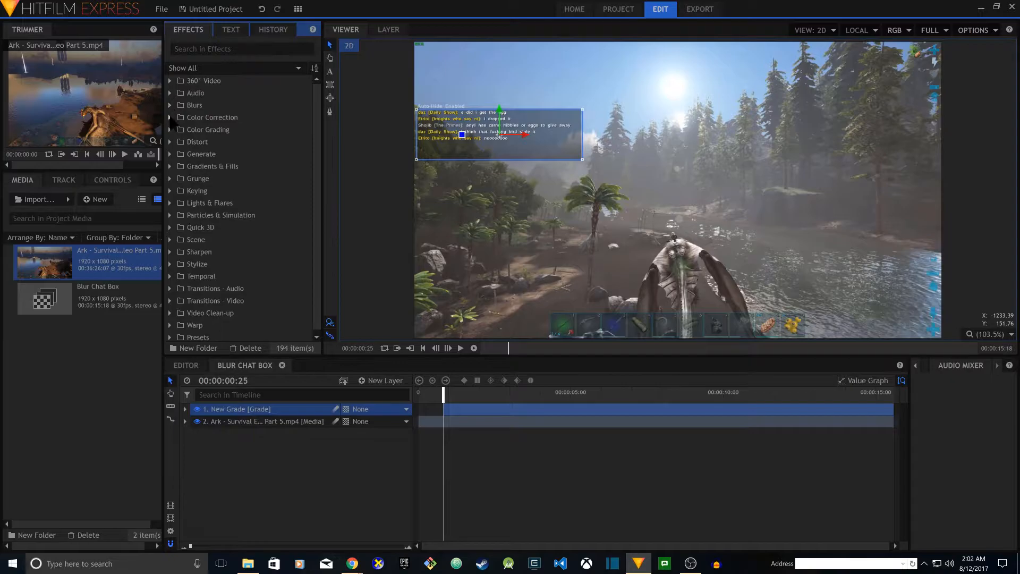
pyautogui.click(170, 142)
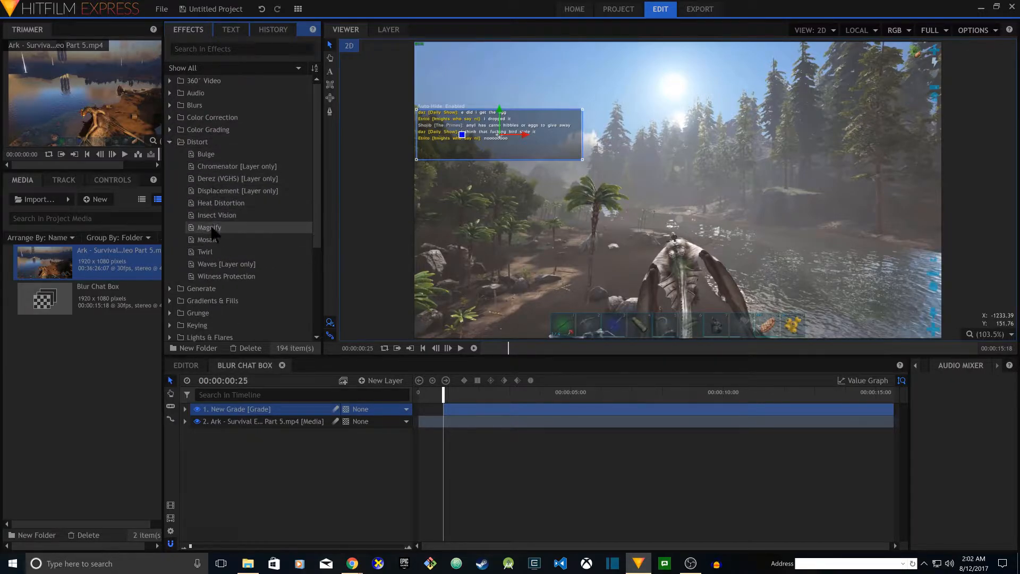
pyautogui.click(203, 243)
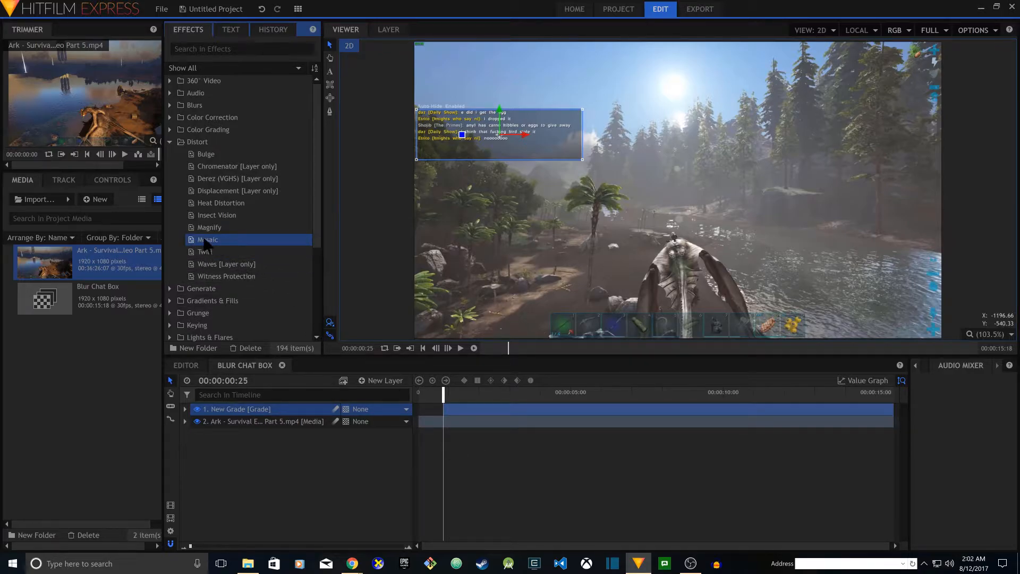
pyautogui.moveTo(203, 238); pyautogui.dragTo(237, 416)
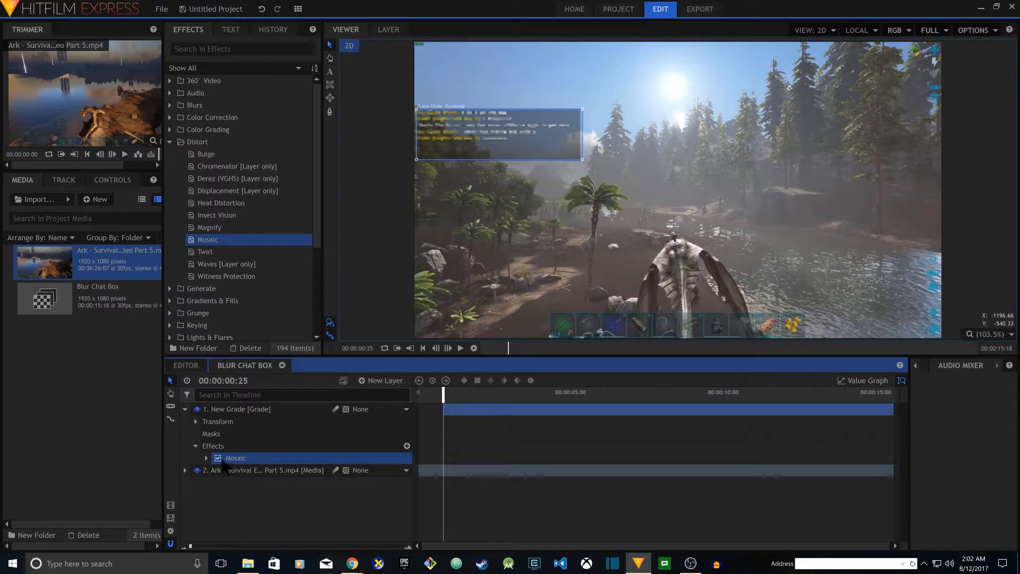
pyautogui.click(206, 459)
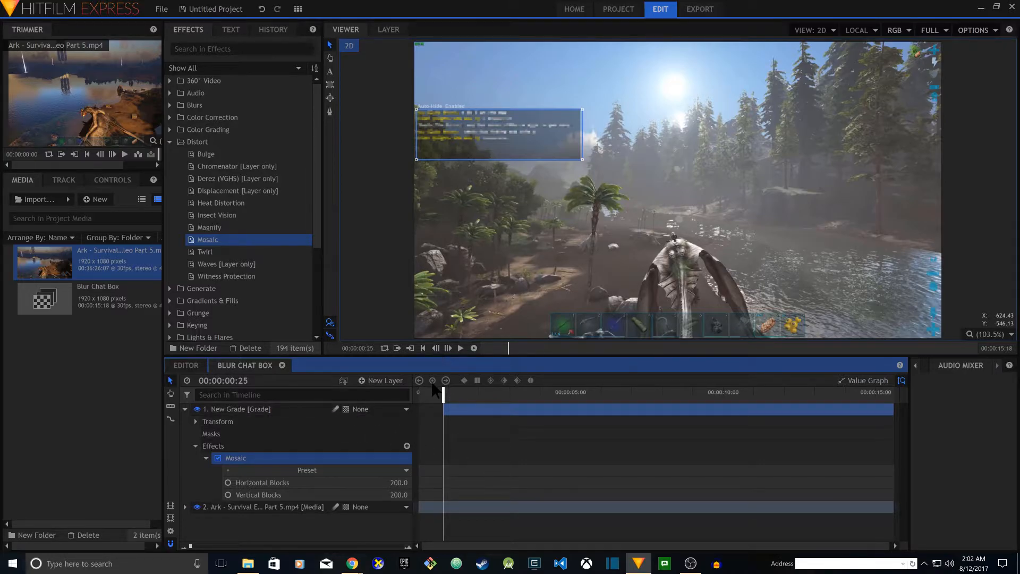
# Preview the mosaic over the chat box and scan the rest of the shot for the point where the chat disappears.
pyautogui.click(461, 348)
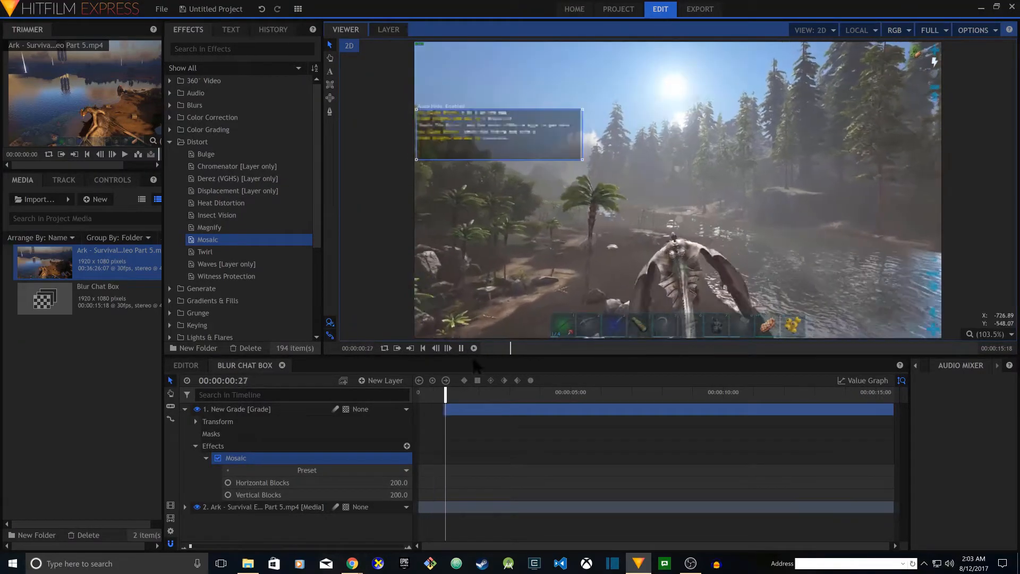
pyautogui.click(575, 393)
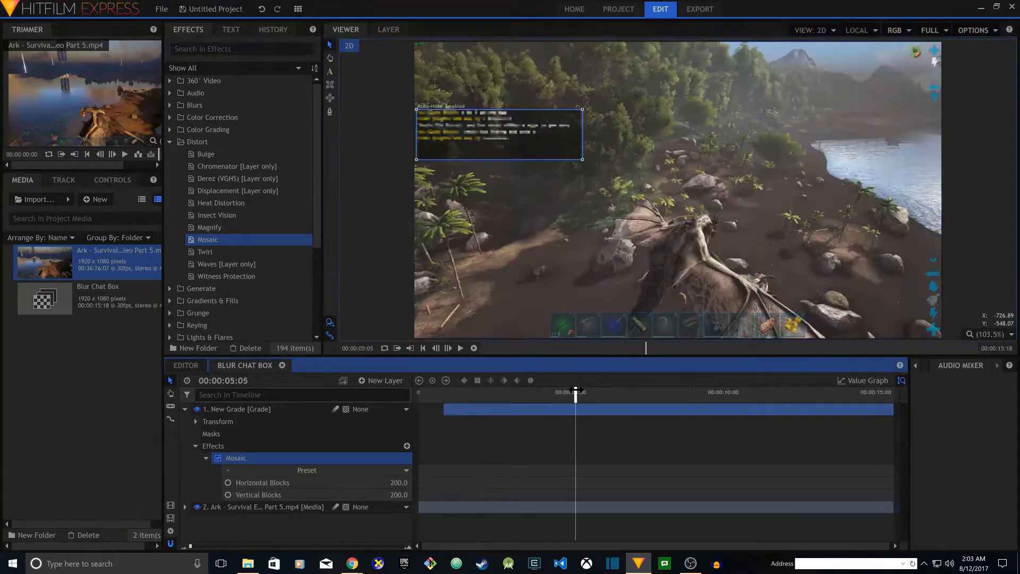
pyautogui.moveTo(617, 397); pyautogui.dragTo(710, 392)
pyautogui.press('space')
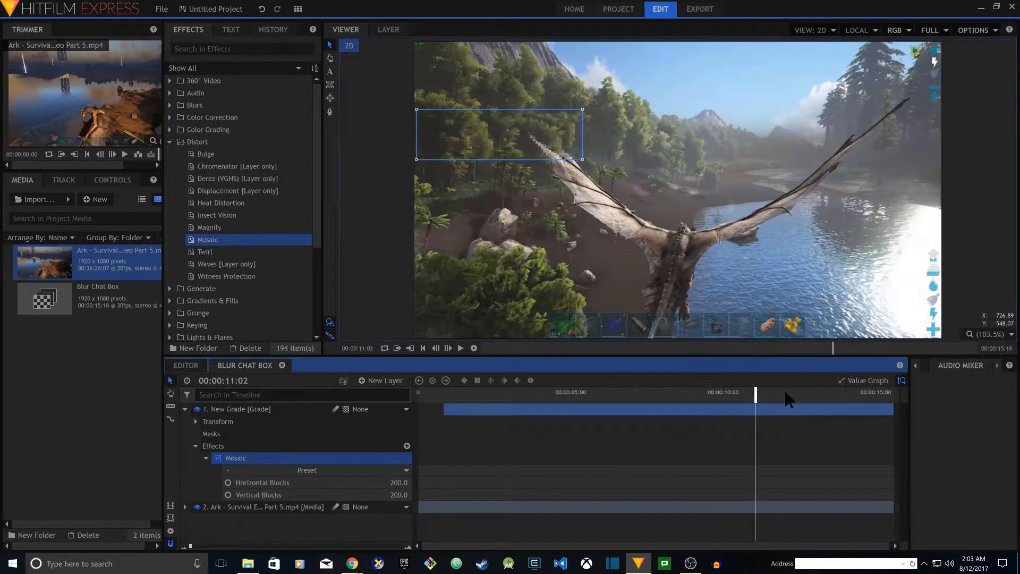
pyautogui.click(722, 394)
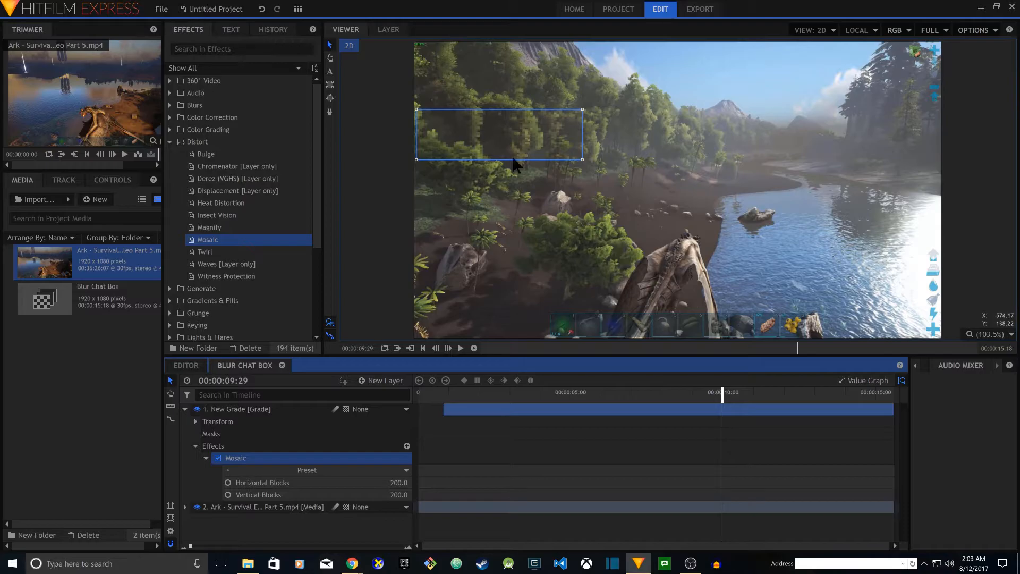
pyautogui.moveTo(746, 395); pyautogui.dragTo(680, 395)
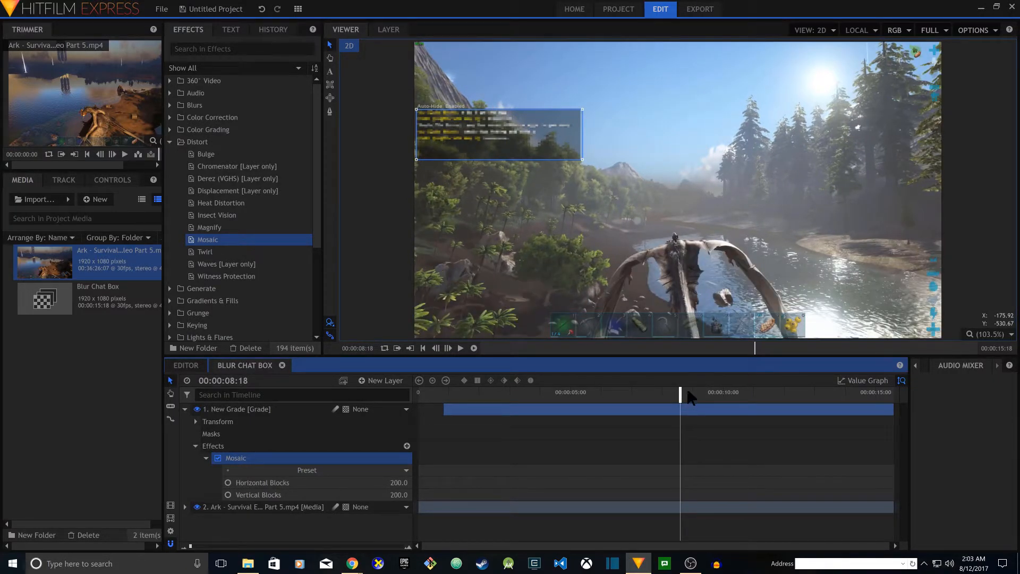
# Trim the grade layer's end to the last frame showing the chat box, at 00:00:08:24.
pyautogui.moveTo(693, 395); pyautogui.dragTo(688, 395)
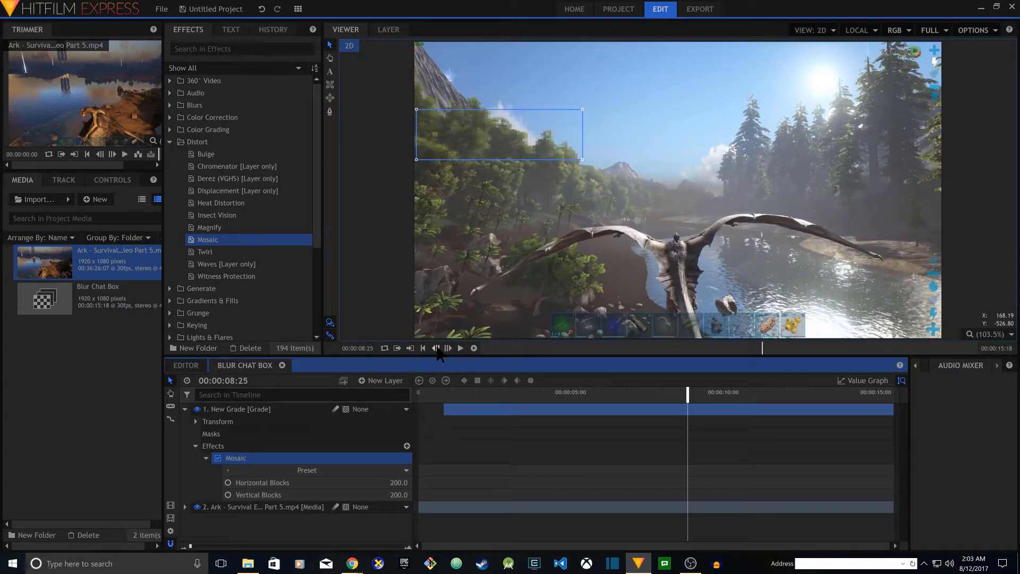
pyautogui.click(436, 348)
pyautogui.click(448, 348)
pyautogui.click(448, 349)
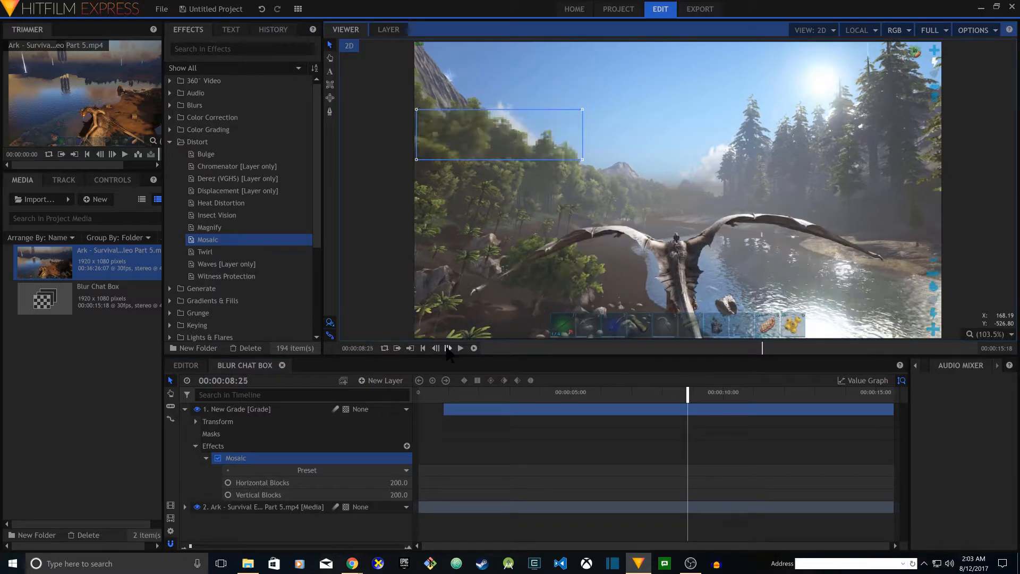
pyautogui.click(436, 349)
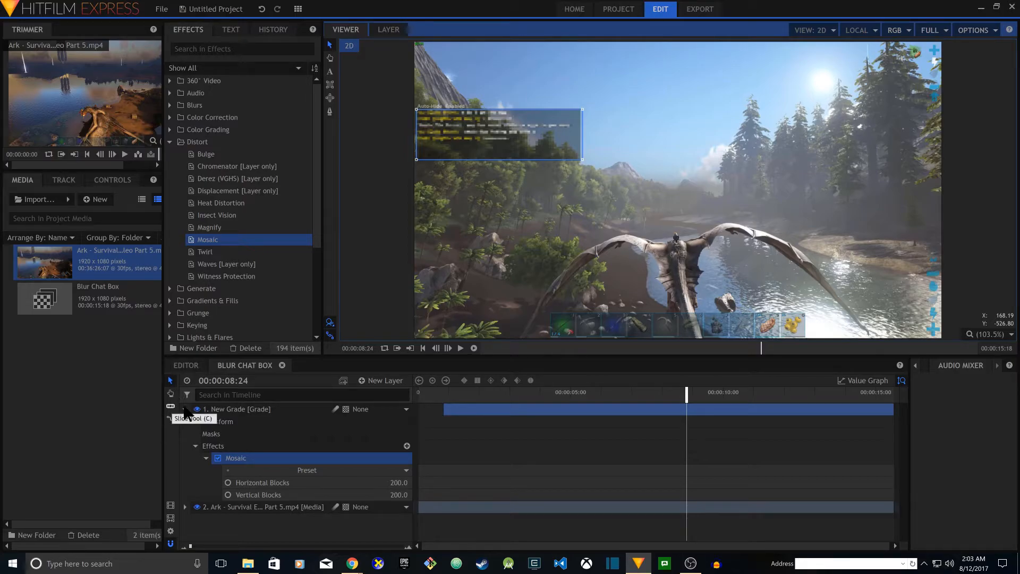
pyautogui.moveTo(893, 406); pyautogui.dragTo(687, 418)
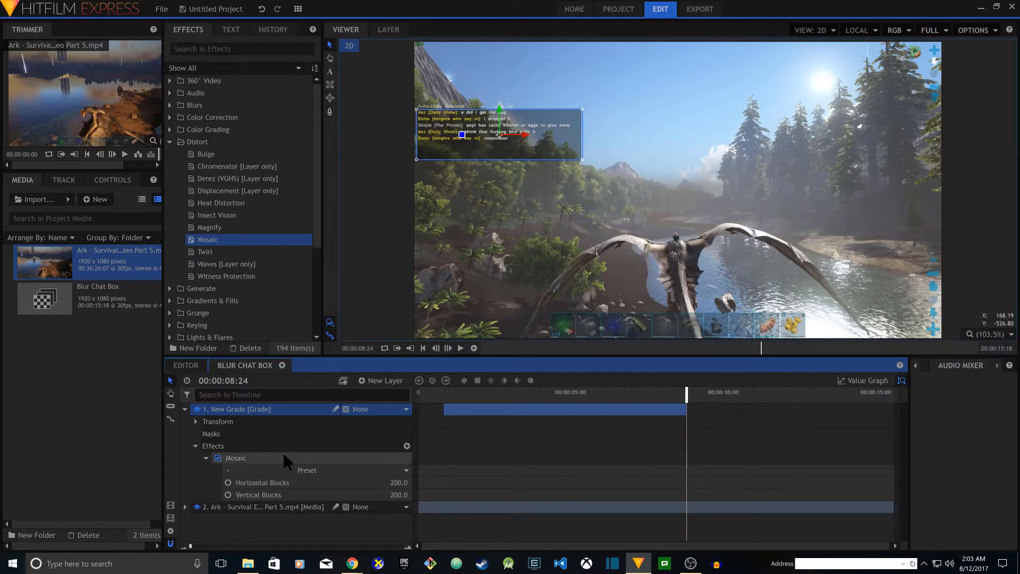
# Collapse the grade layer's properties and rename the layer as Blur Chat Box Layer.
pyautogui.click(185, 408)
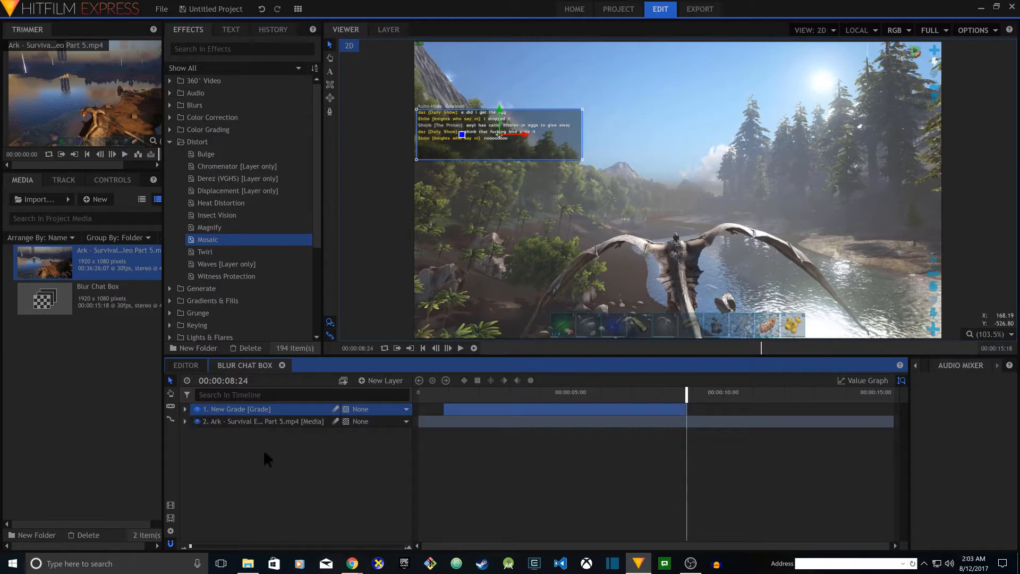
pyautogui.rightClick(234, 409)
pyautogui.click(247, 399)
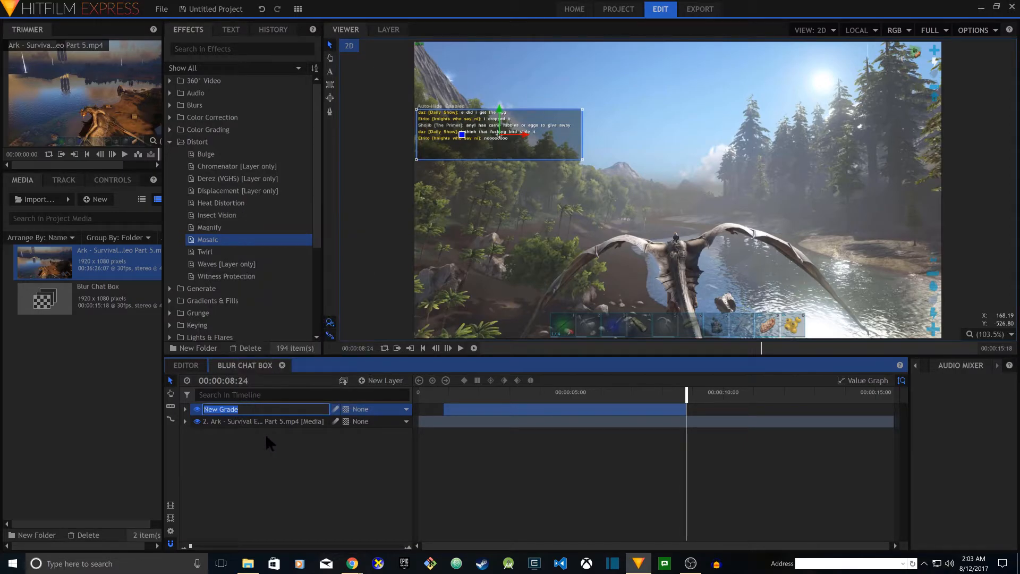
pyautogui.write('Blur Chat Box Layer')
pyautogui.press('Return')
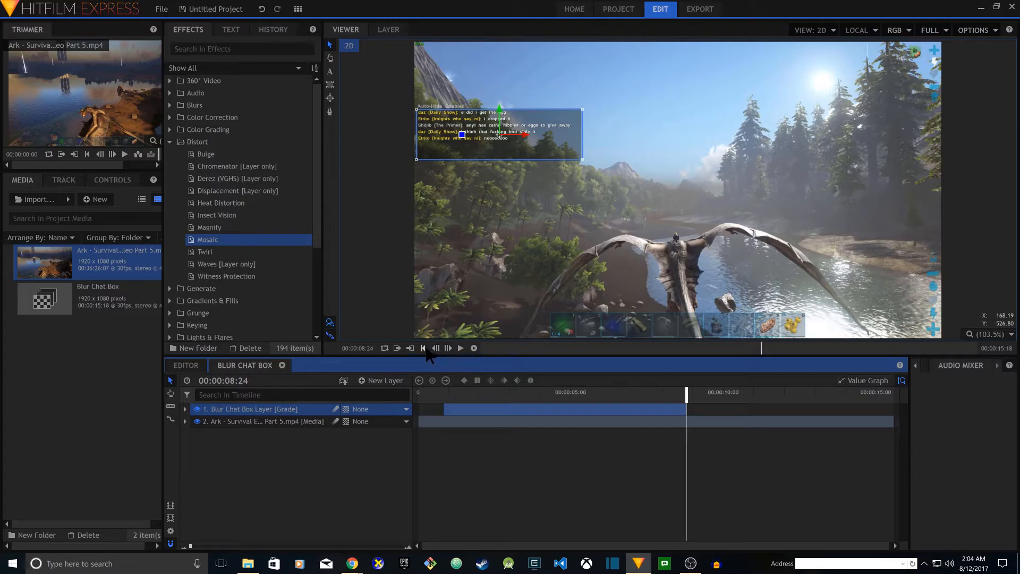
# Play the composite shot from just before the grade layer's start until past its end to check the mosaic's timing.
pyautogui.click(423, 348)
pyautogui.click(437, 394)
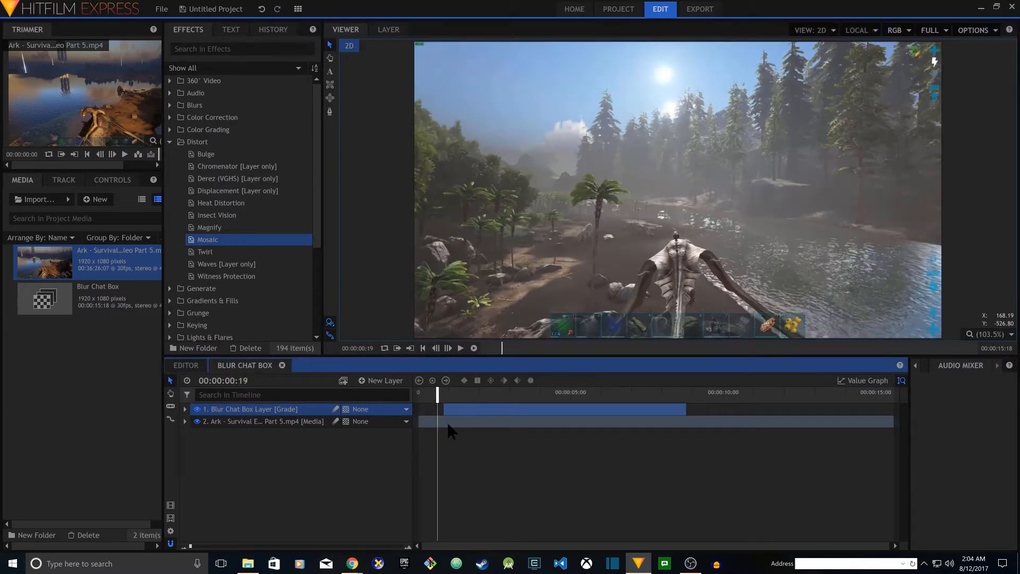
pyautogui.click(460, 348)
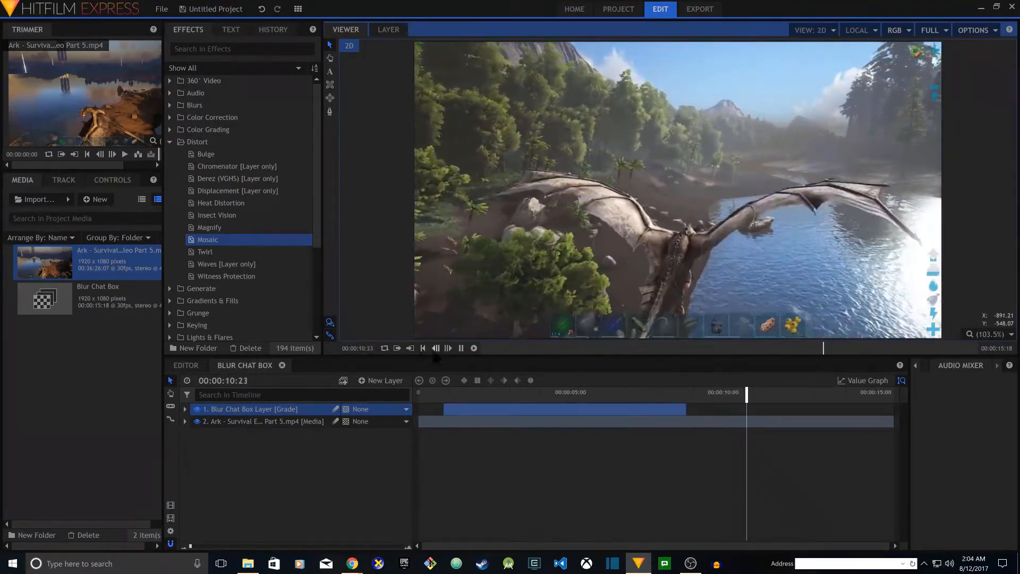
pyautogui.click(460, 348)
# Step through the last frames of the chat box and extend the Blur Chat Box Layer's end to 00:00:08:25.
pyautogui.click(681, 393)
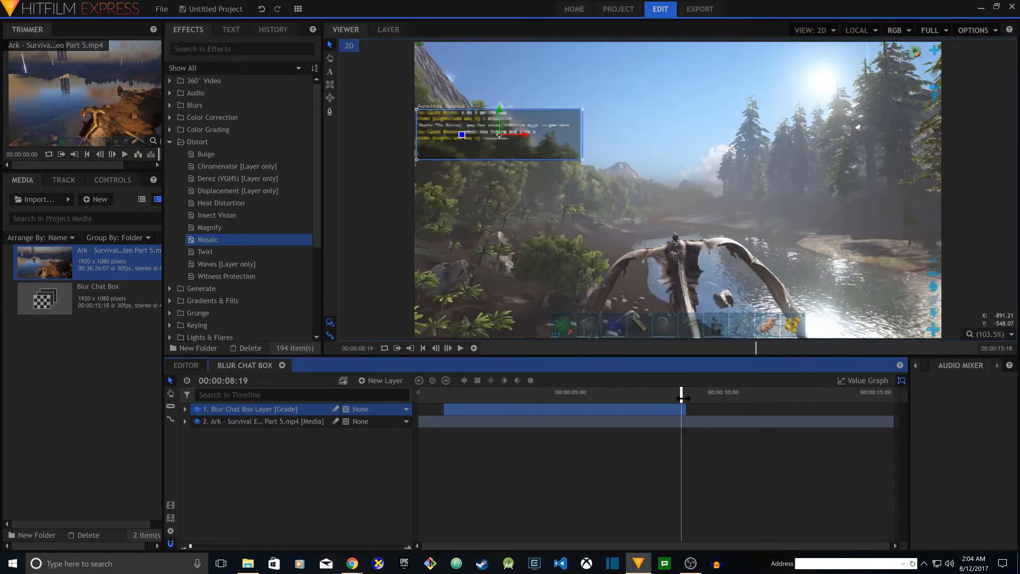
pyautogui.click(447, 349)
pyautogui.click(448, 348)
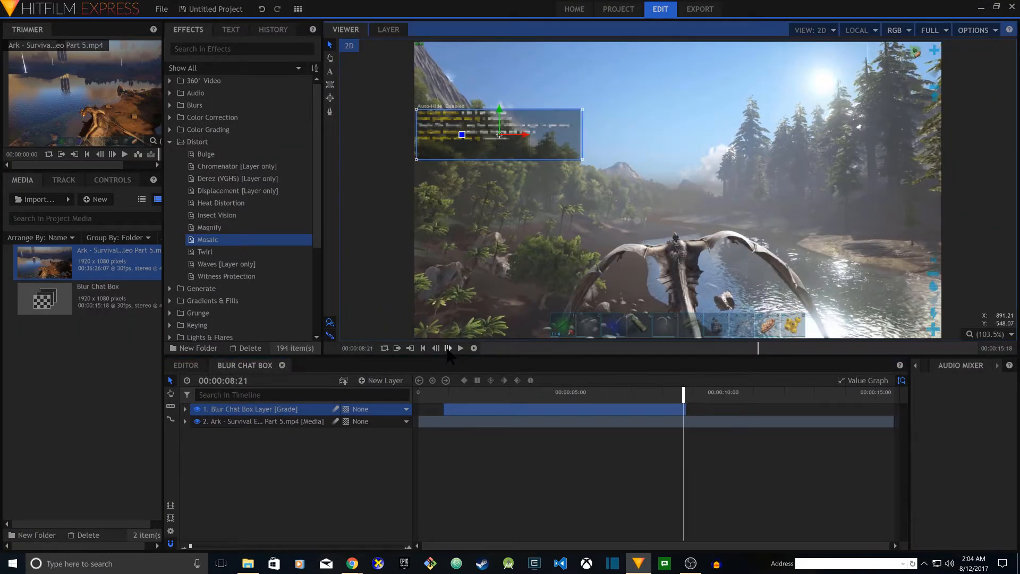
pyautogui.click(447, 348)
pyautogui.click(448, 348)
pyautogui.click(436, 348)
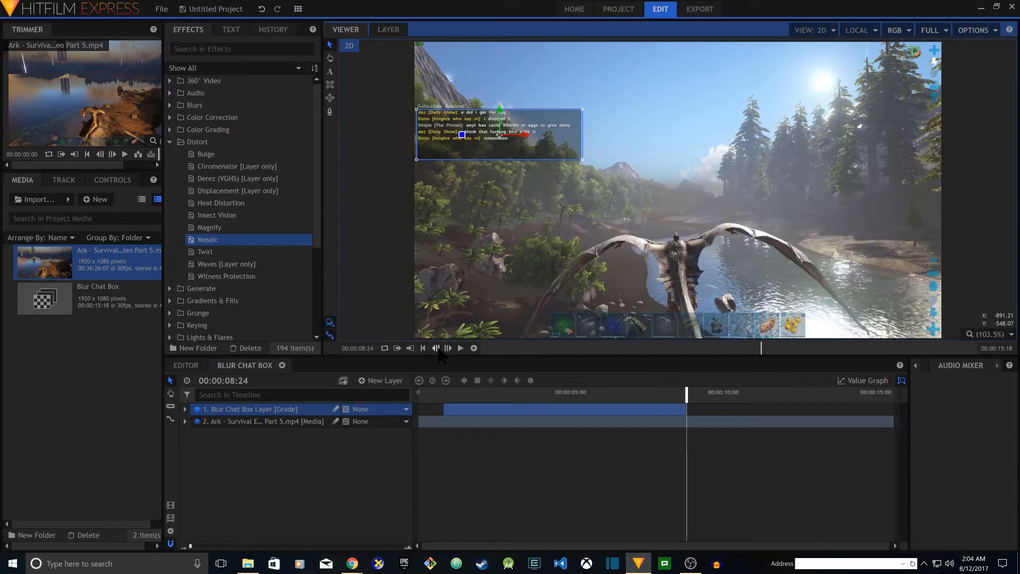
pyautogui.click(447, 348)
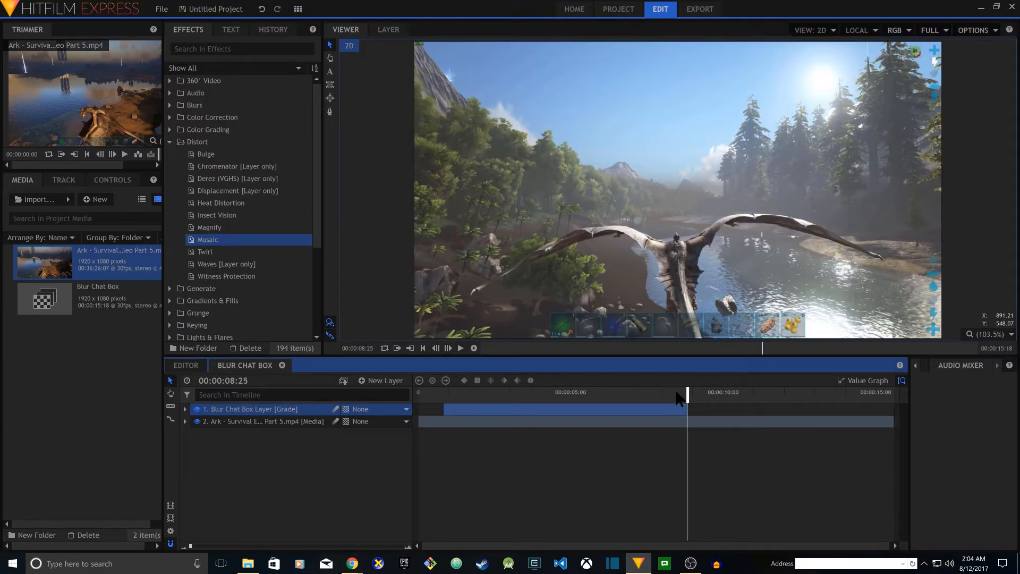
# Play the composite shot from the start of the Blur Chat Box Layer until past its extended end.
pyautogui.click(444, 392)
pyautogui.click(460, 348)
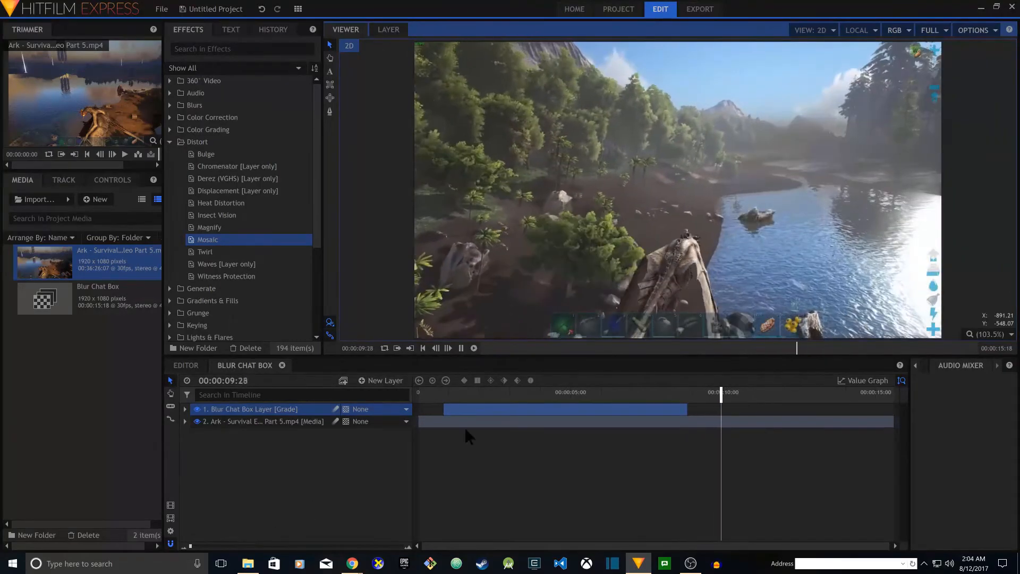
pyautogui.click(461, 349)
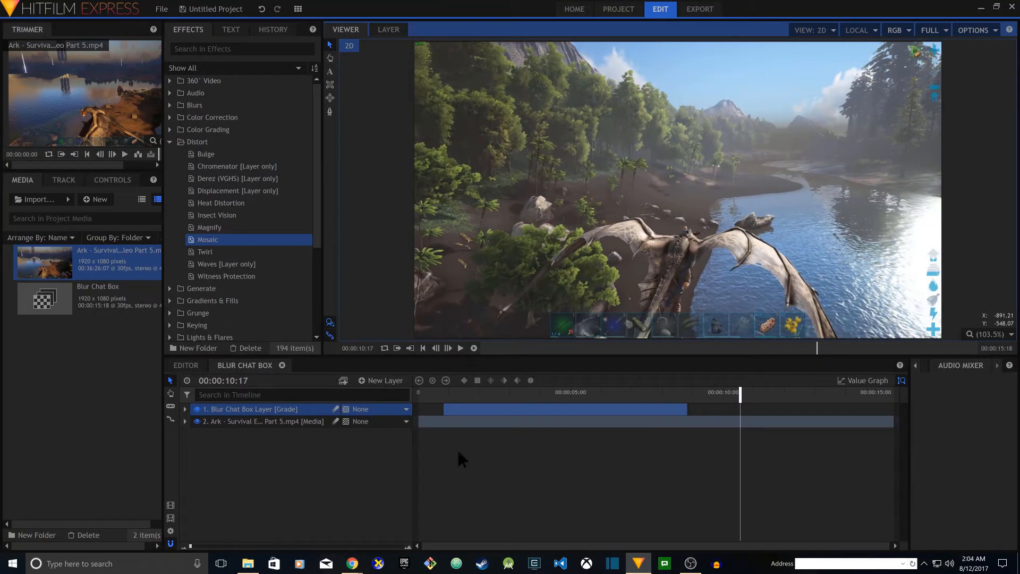
# Return to the main editor timeline and play the Blur Chat Box composite shot from the beginning until past the blurred section.
pyautogui.click(191, 367)
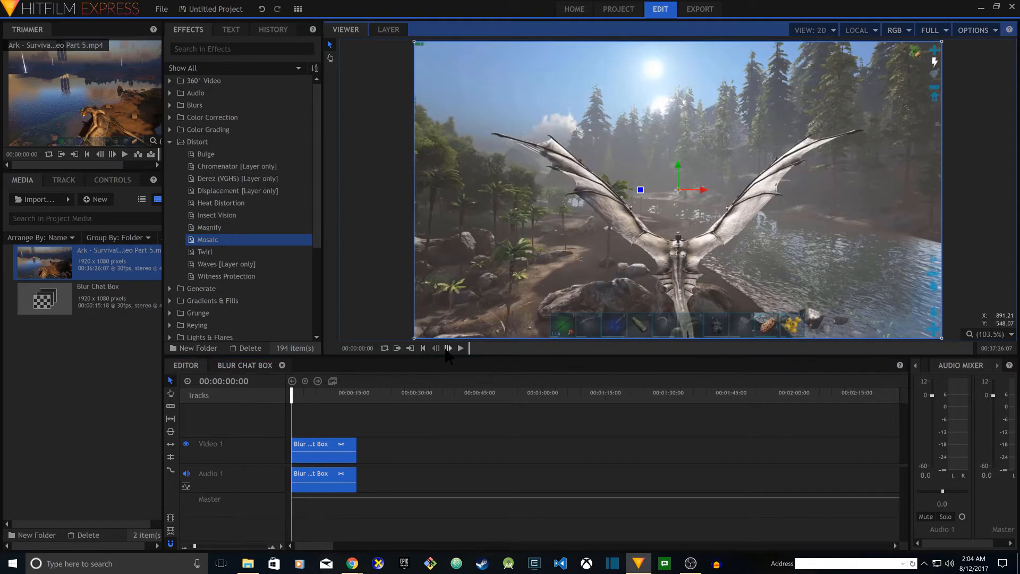
pyautogui.click(461, 349)
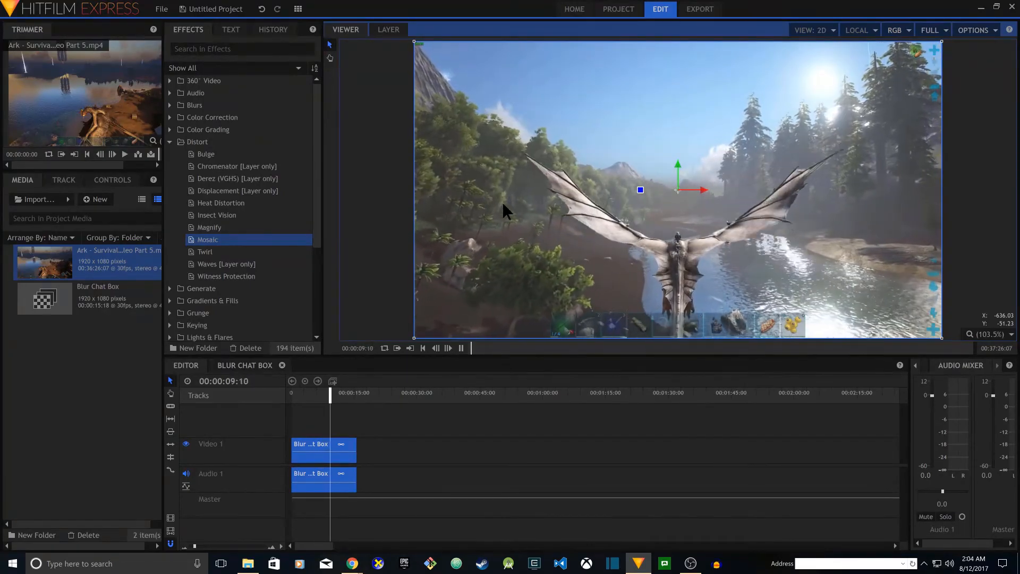
pyautogui.click(461, 348)
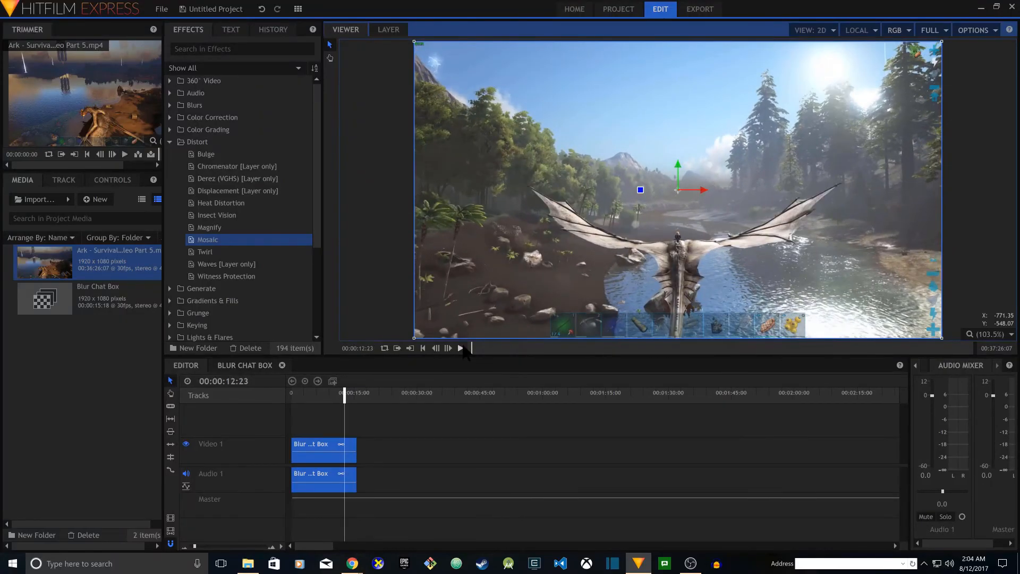